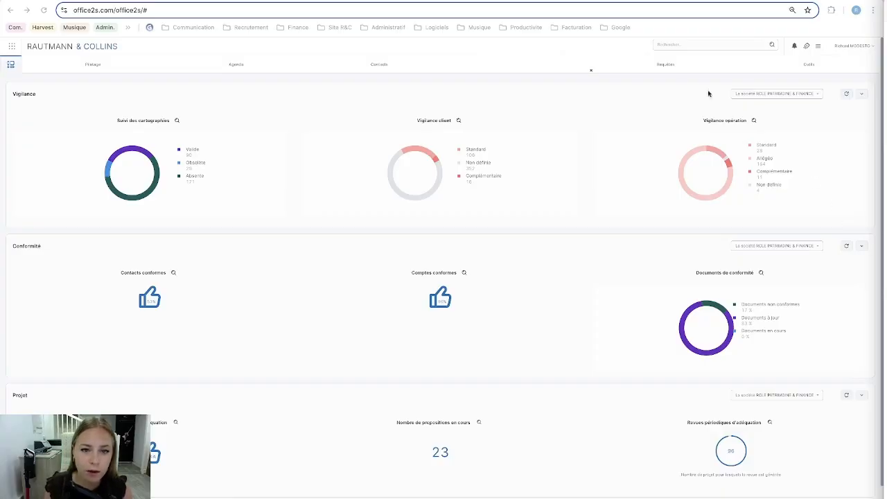
Open the client's record and go to its Actifs / Passifs page
click(551, 71)
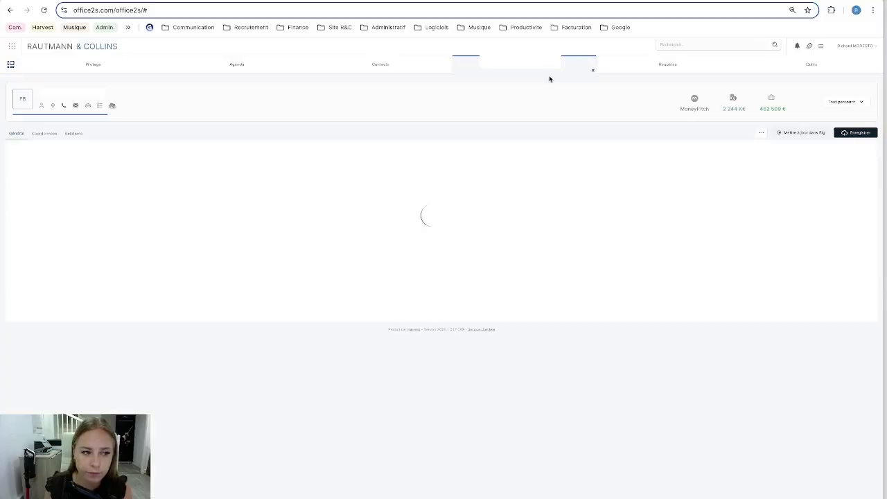
click(854, 102)
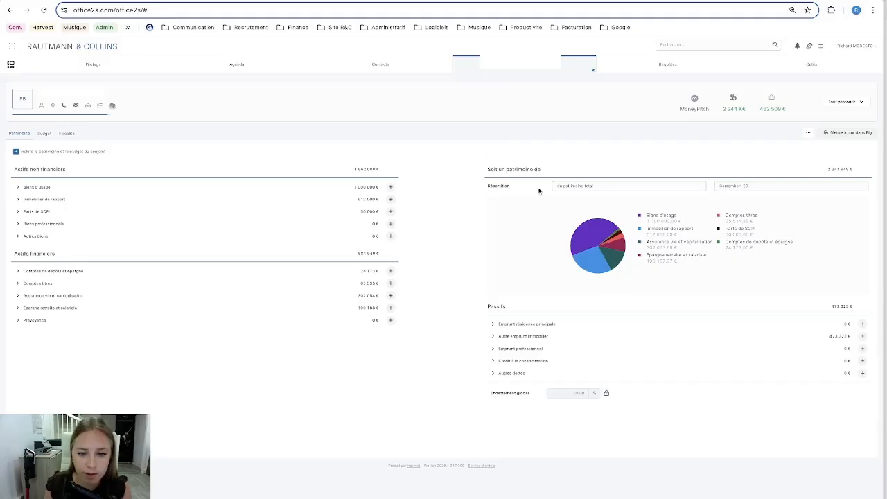
Try the Répartition chart with des actifs financiers, return it to du patrimoine total, and check the available chart types
click(635, 190)
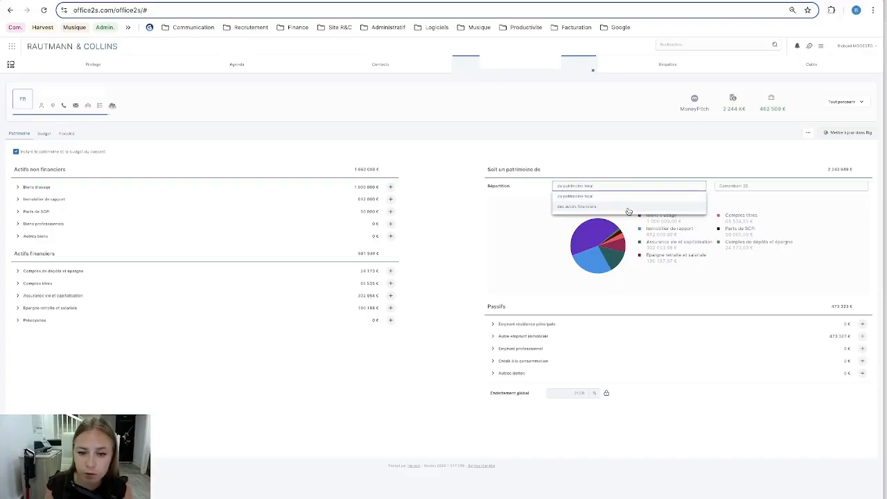
click(628, 211)
click(673, 189)
click(670, 199)
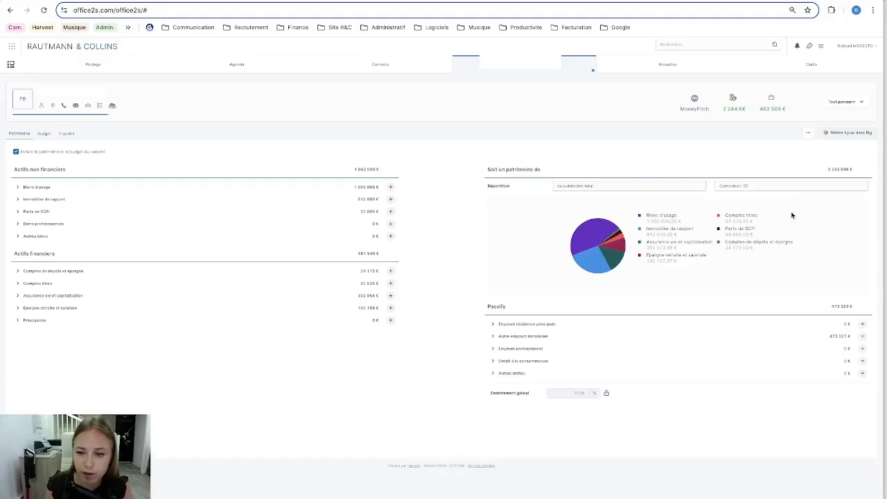
click(789, 189)
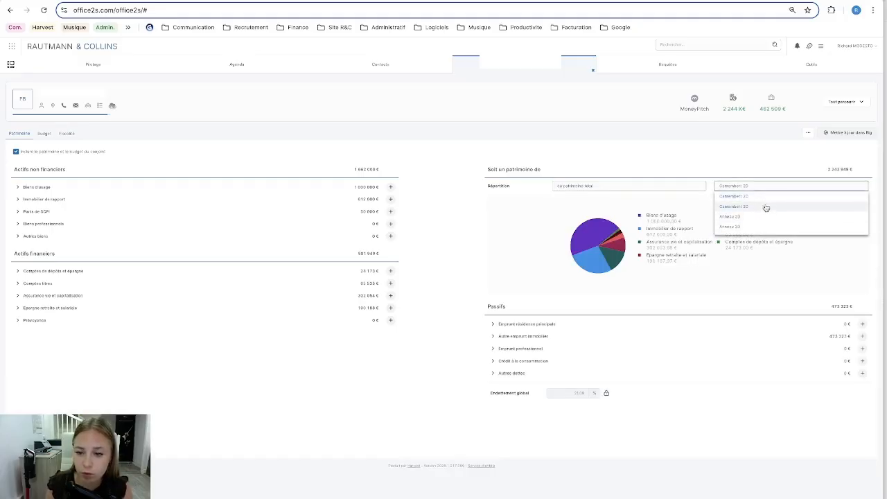
click(453, 247)
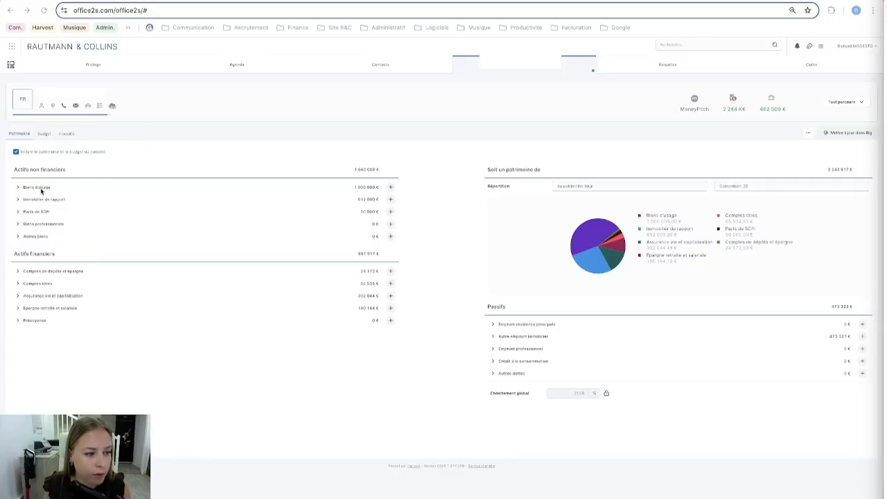
Examine the Nature, Propriétaire and Mode de détention choices for a new Biens d'usage asset without saving, and that category's existing entries
click(391, 187)
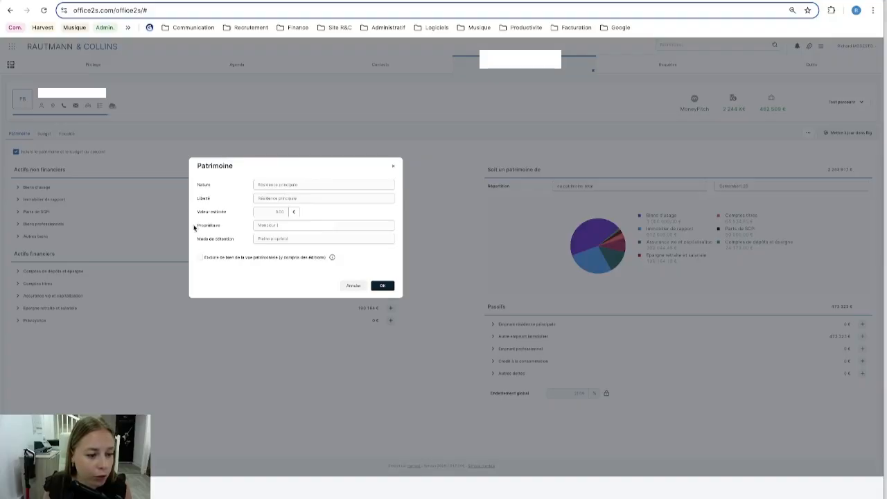
click(322, 186)
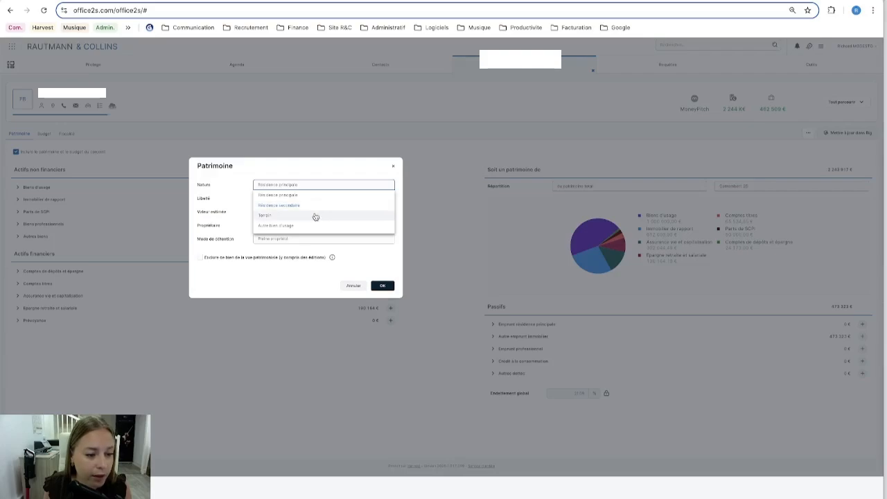
click(271, 271)
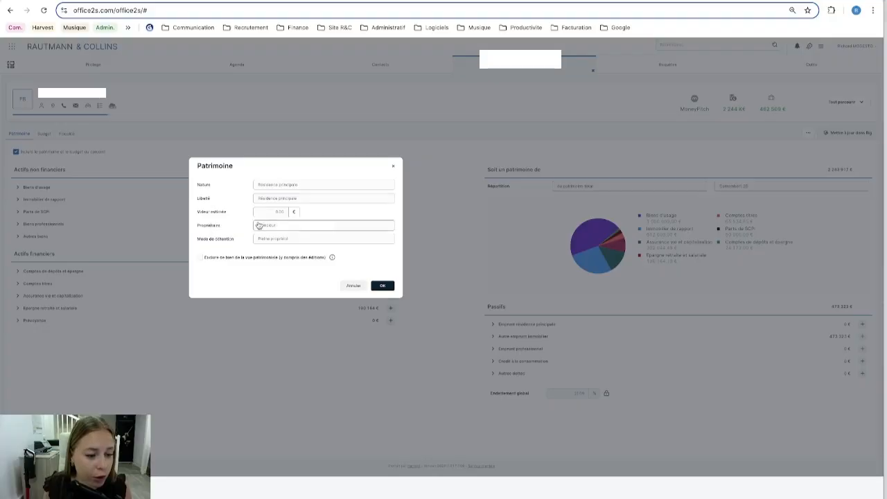
click(327, 229)
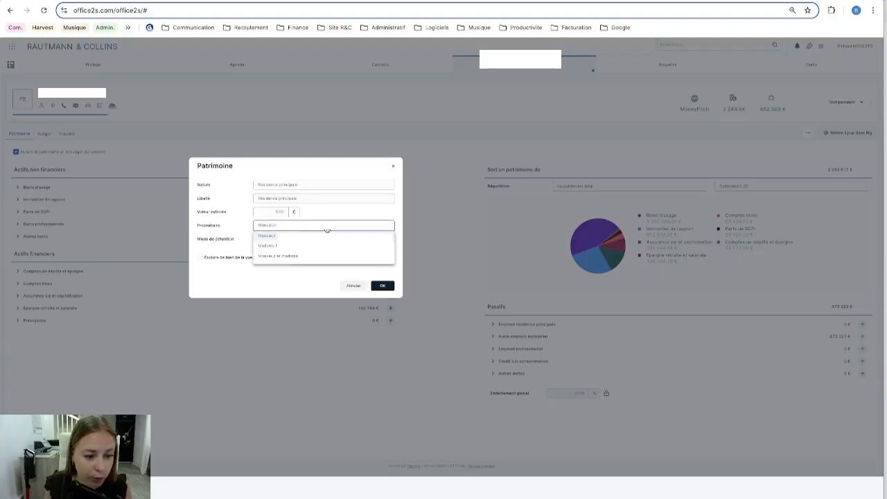
click(271, 274)
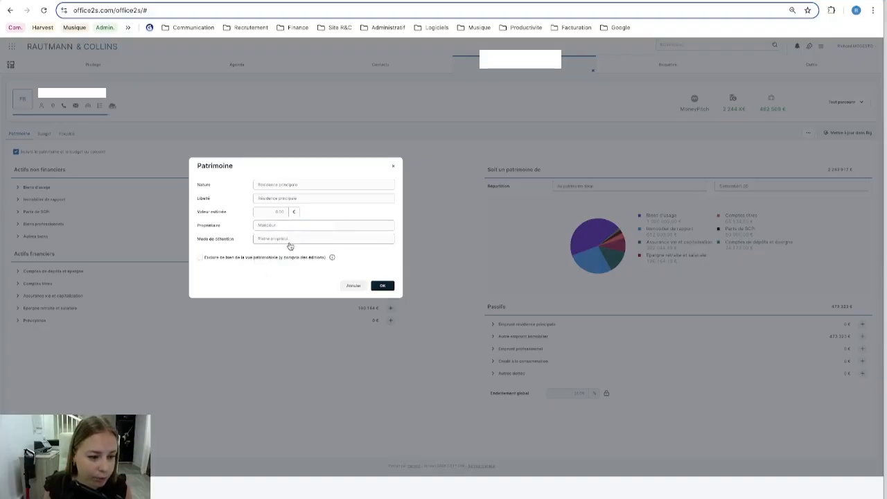
click(318, 243)
click(306, 281)
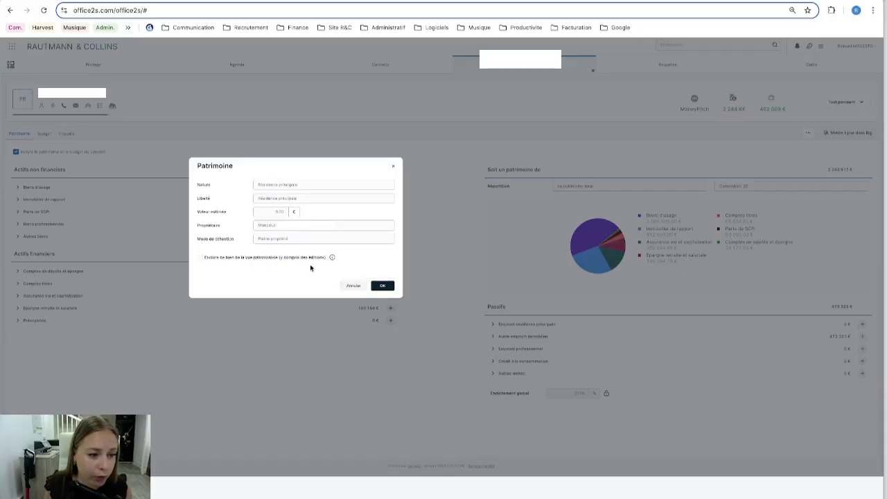
click(394, 166)
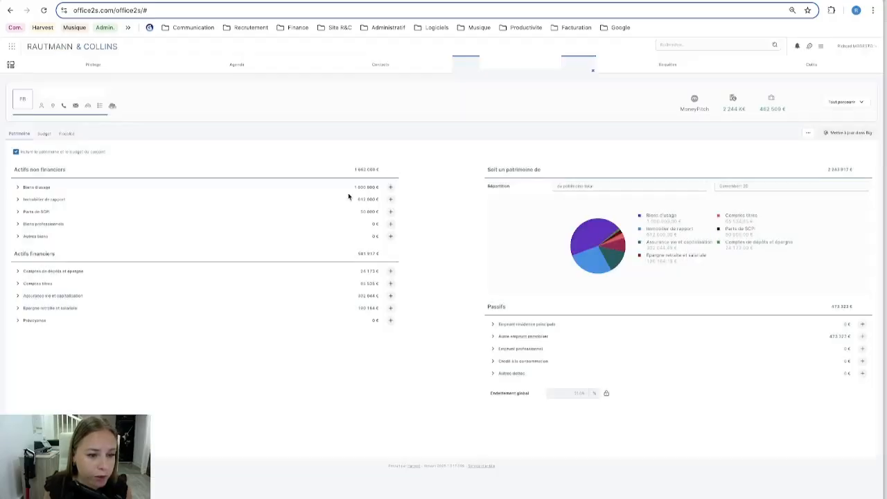
click(19, 188)
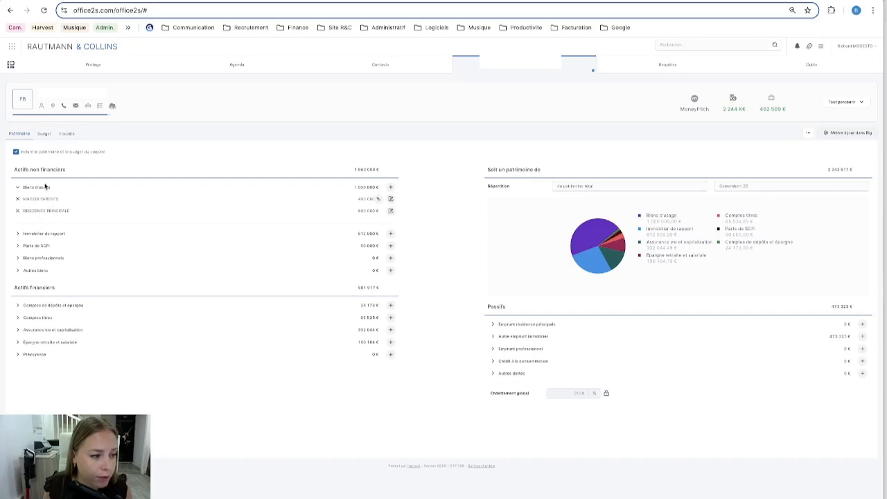
click(19, 188)
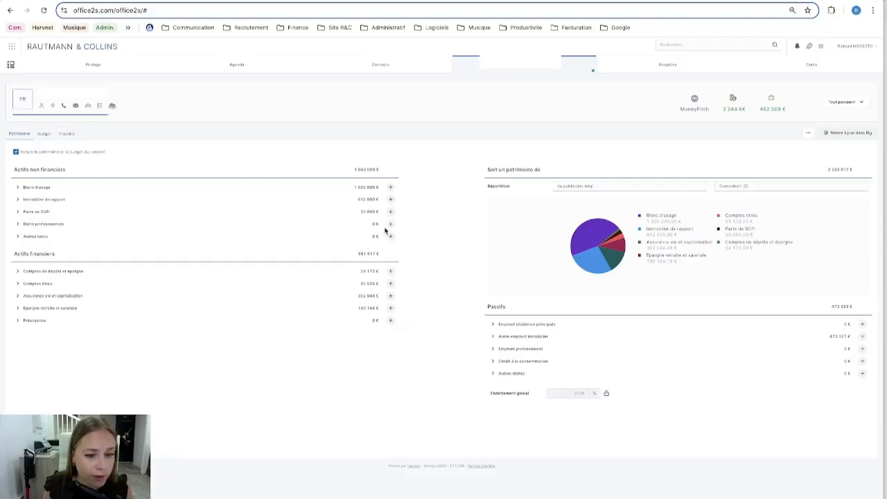
Examine the Nature choices in a new Immobilier de rapport asset form and close it without saving
click(391, 200)
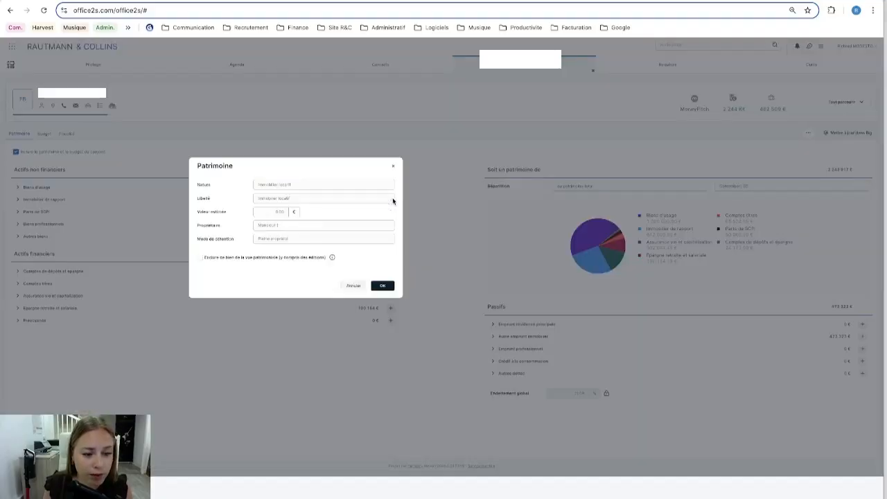
click(368, 185)
scroll(329, 222, down, 5)
scroll(328, 247, down, 1)
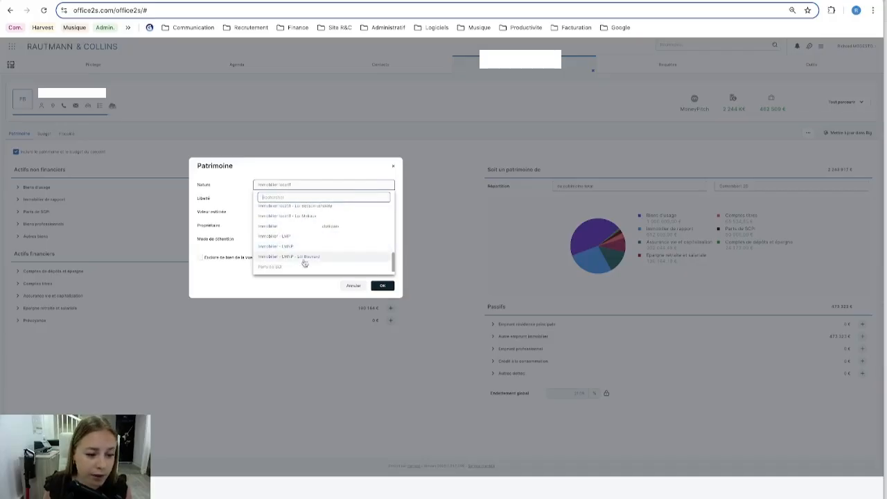
click(223, 283)
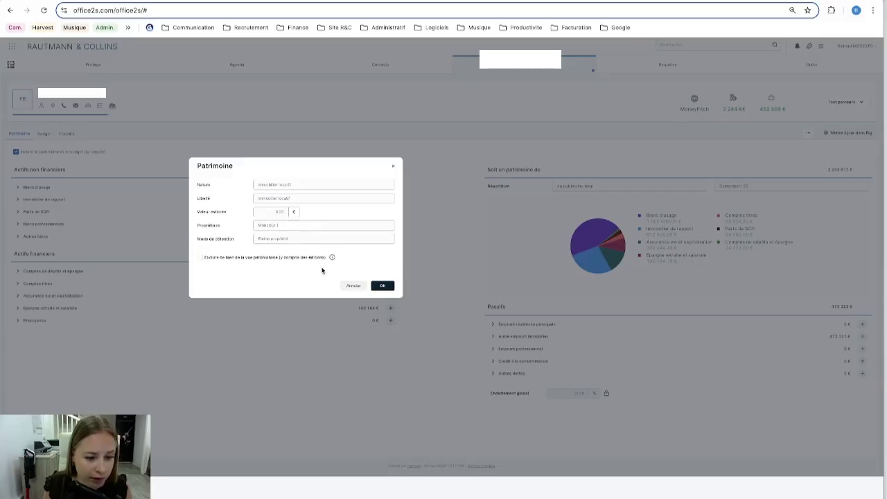
click(394, 169)
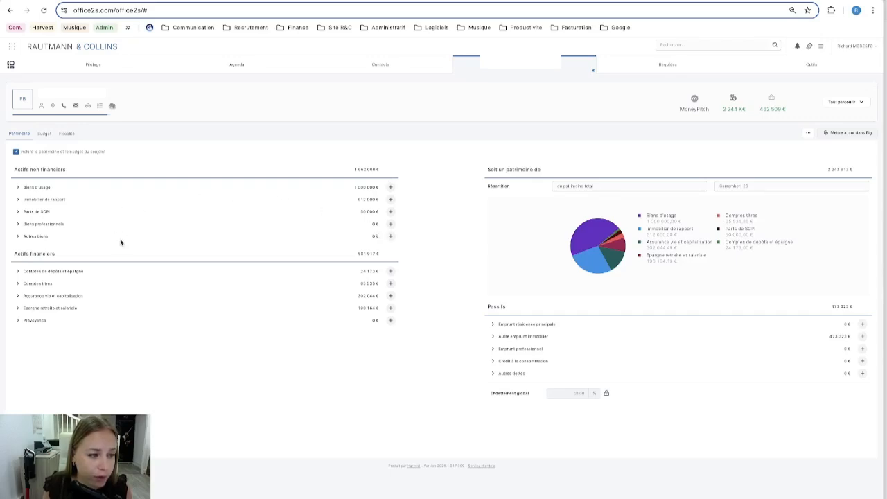
Examine the Nature choices in a new Parts de SCPI asset form and close it without saving
click(391, 211)
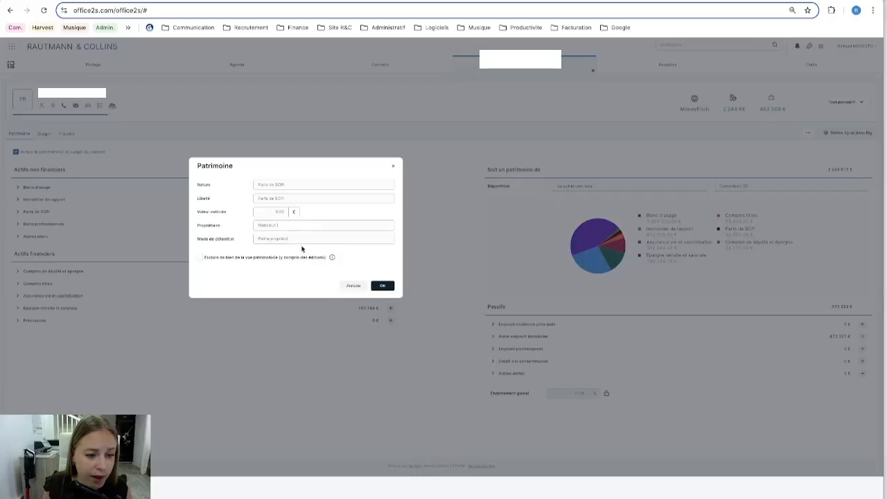
click(369, 186)
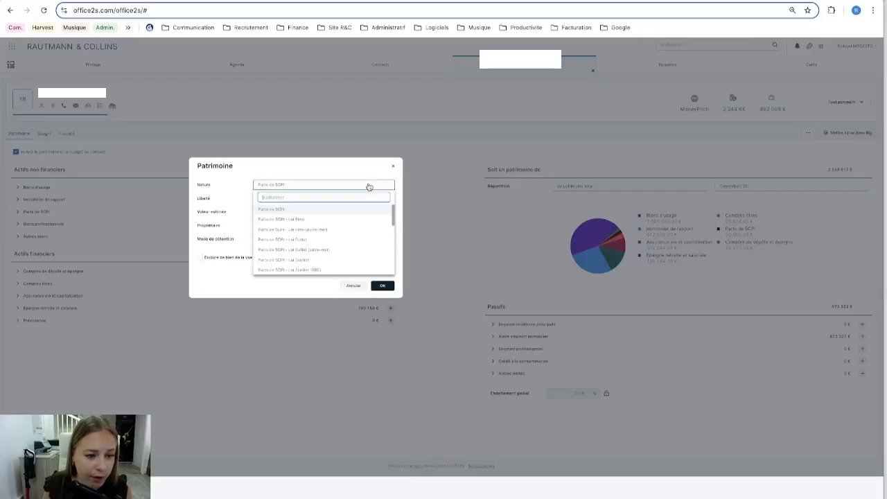
scroll(365, 233, down, 5)
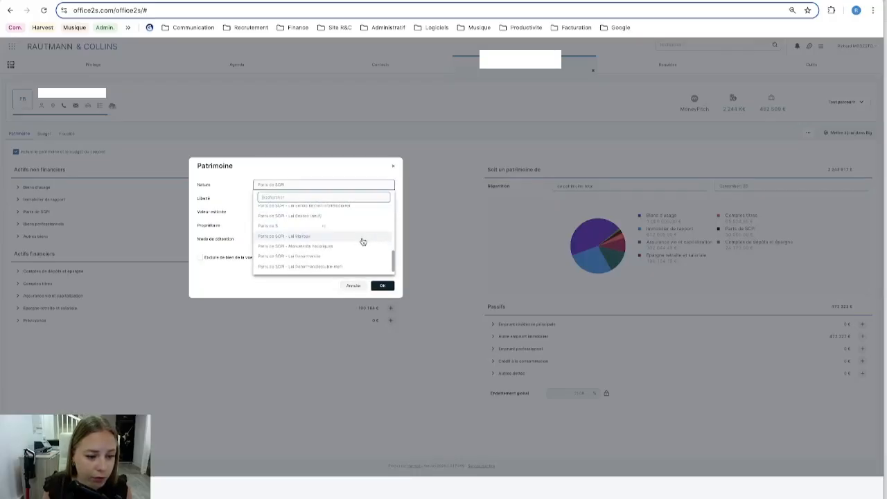
click(394, 166)
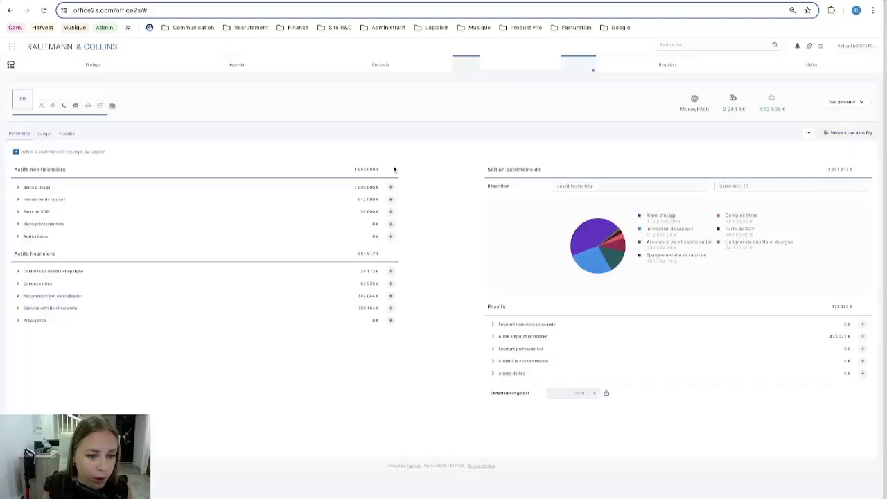
Expand the Immobilier de rapport, Parts de SCPI and Autre emprunt immobilier categories to review their individual entries
click(18, 201)
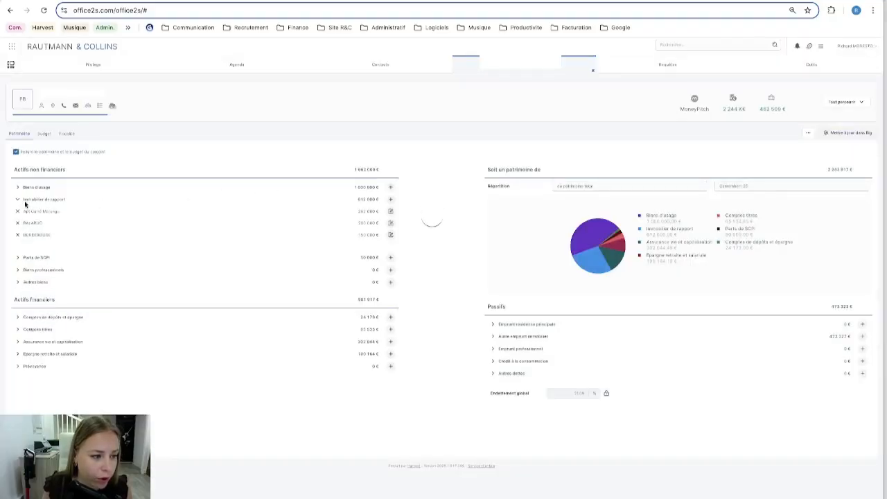
click(17, 258)
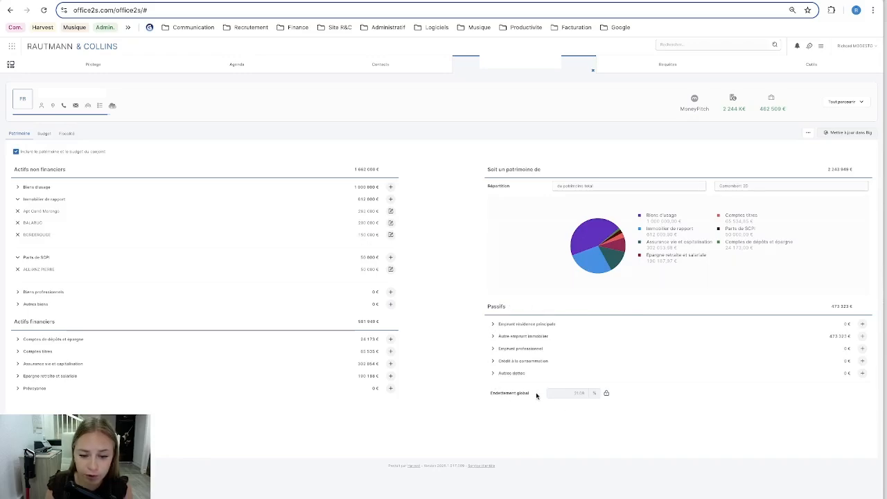
click(493, 337)
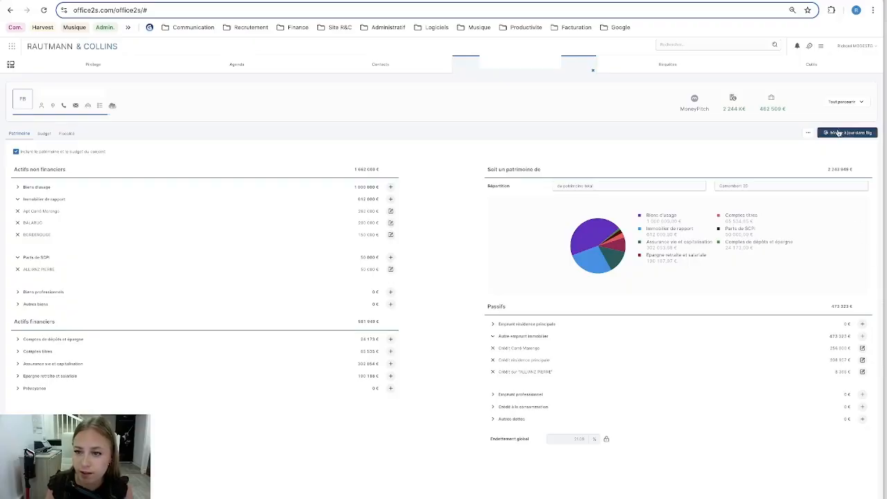
Open the client's Immobilier page and examine the property form's revenue period choices, note area and Acquisition section
click(842, 103)
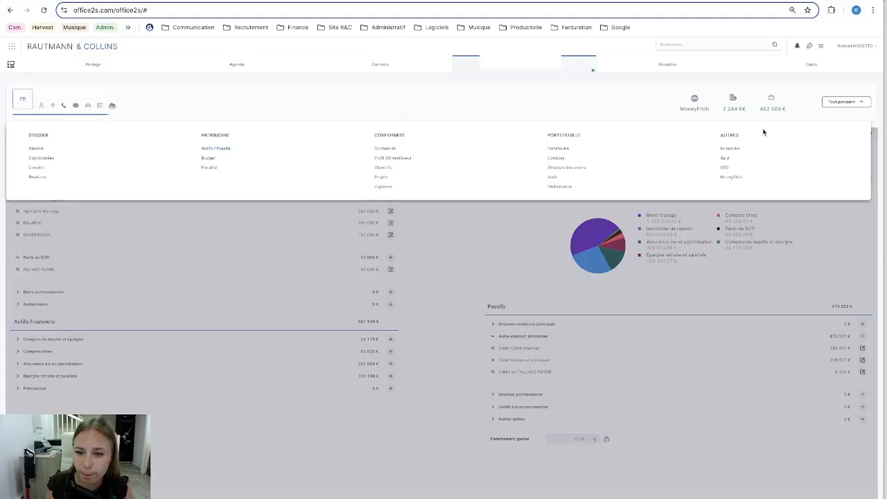
click(730, 149)
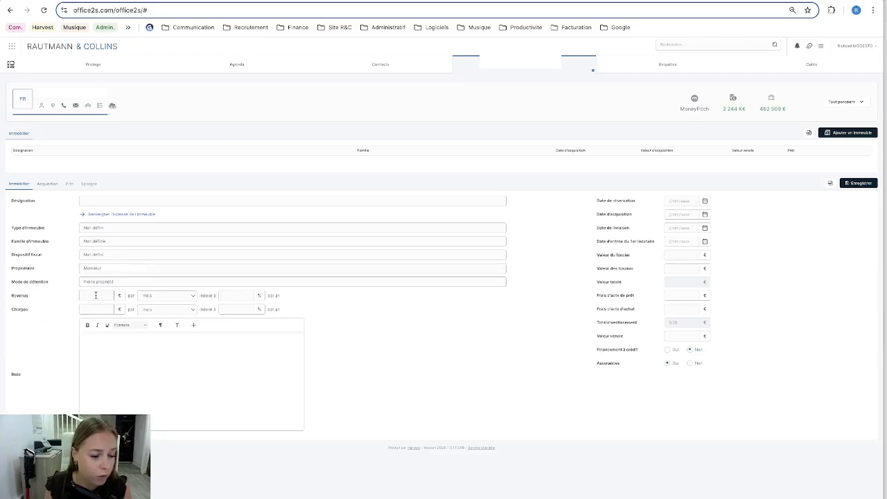
click(165, 296)
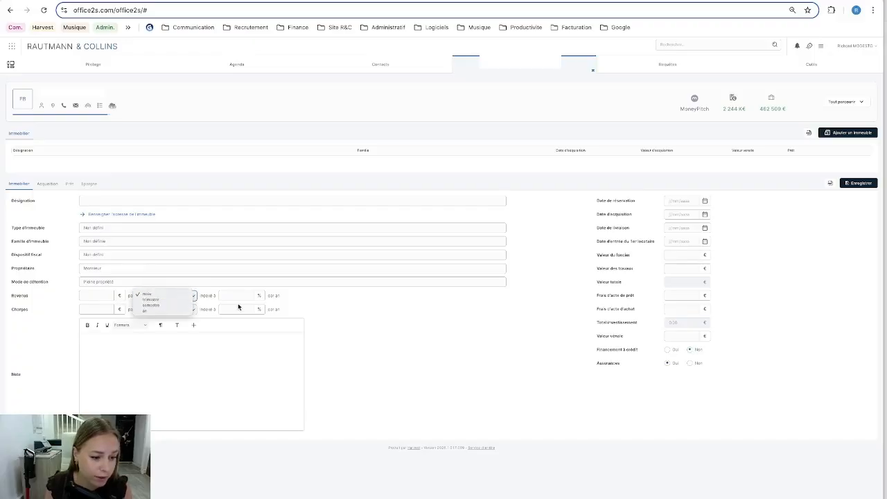
click(329, 308)
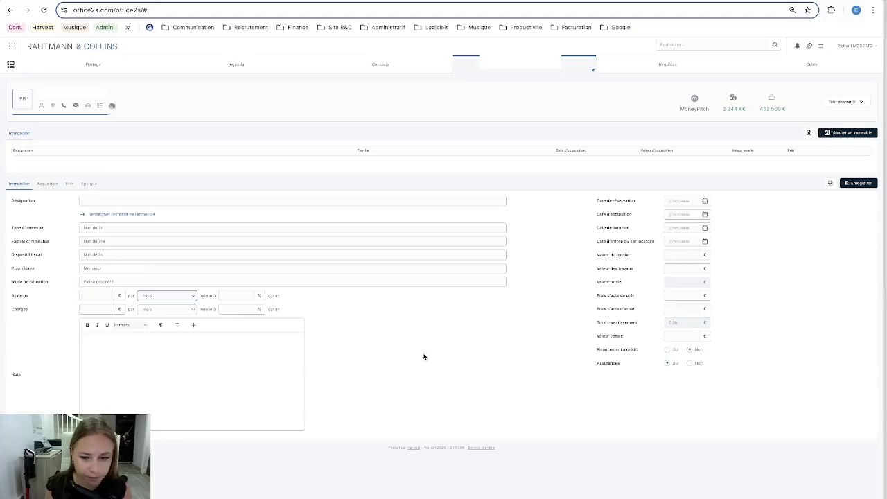
click(161, 361)
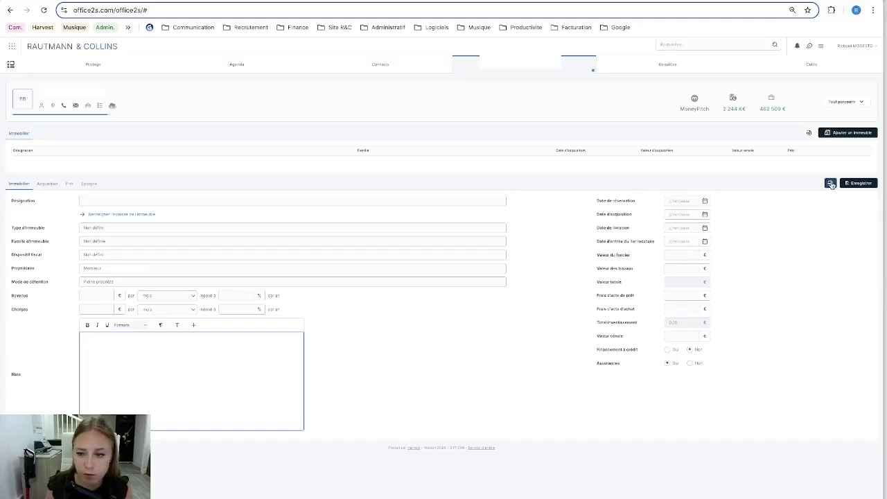
click(40, 188)
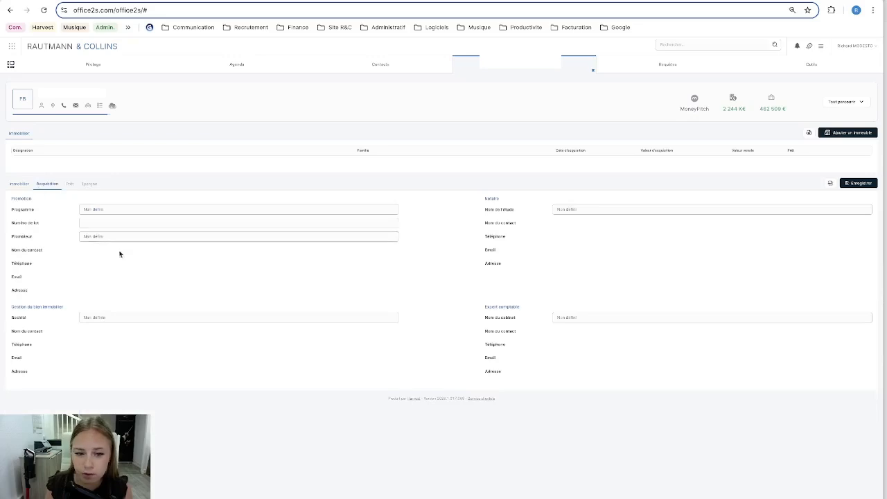